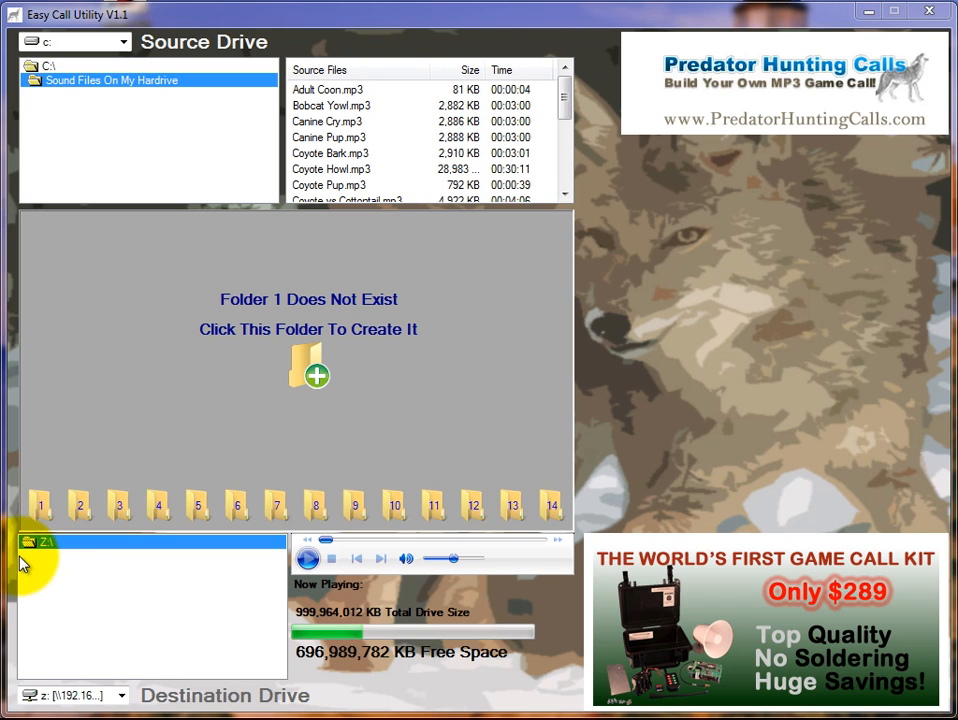
Step: Switch the destination drive to c: and return it to the z: network drive
{"action": "left_click", "coordinate": [122, 703]}
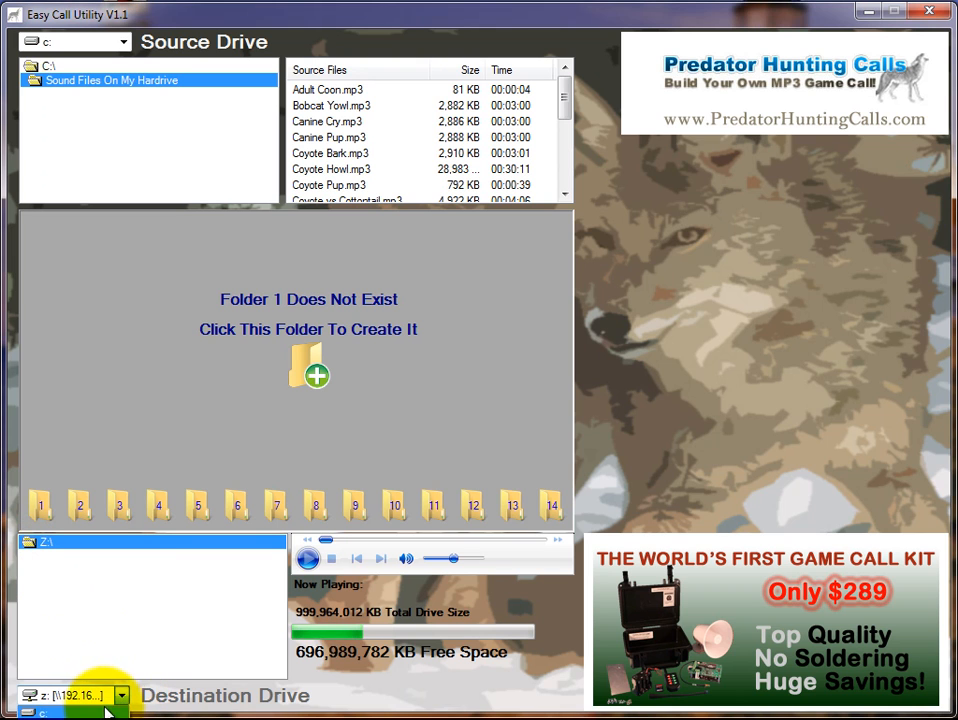
{"action": "left_click", "coordinate": [102, 710]}
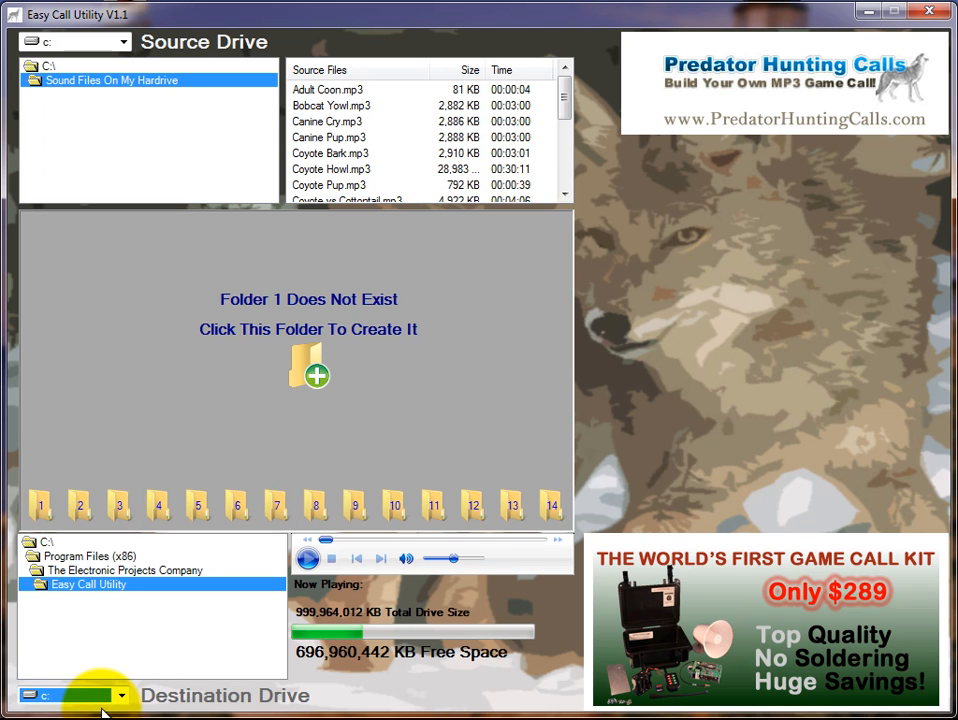
{"action": "left_click", "coordinate": [122, 697]}
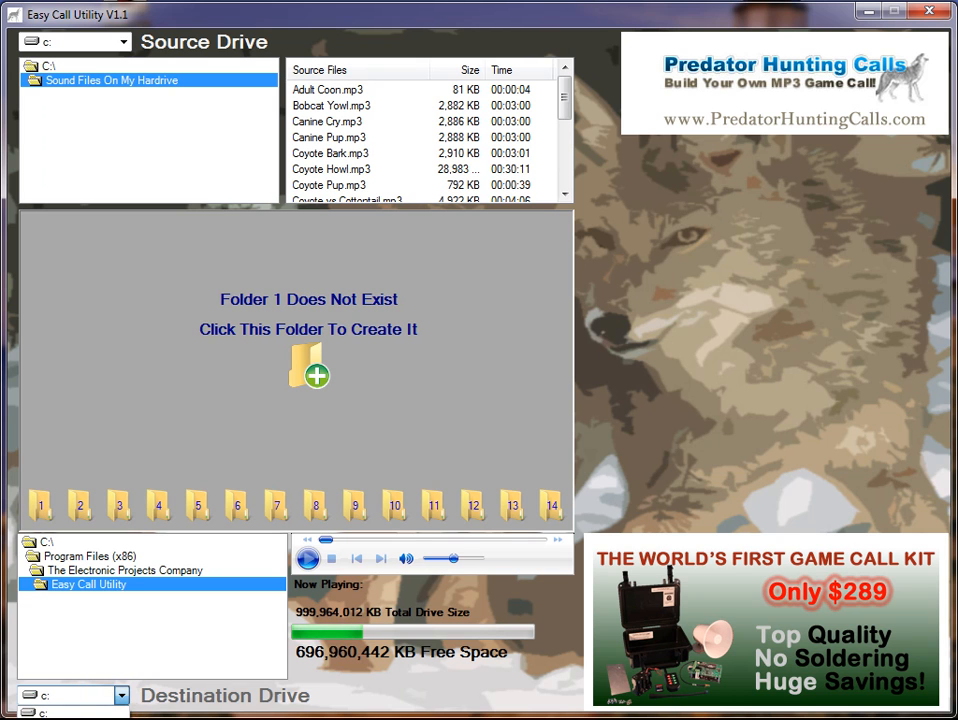
{"action": "left_click", "coordinate": [70, 719]}
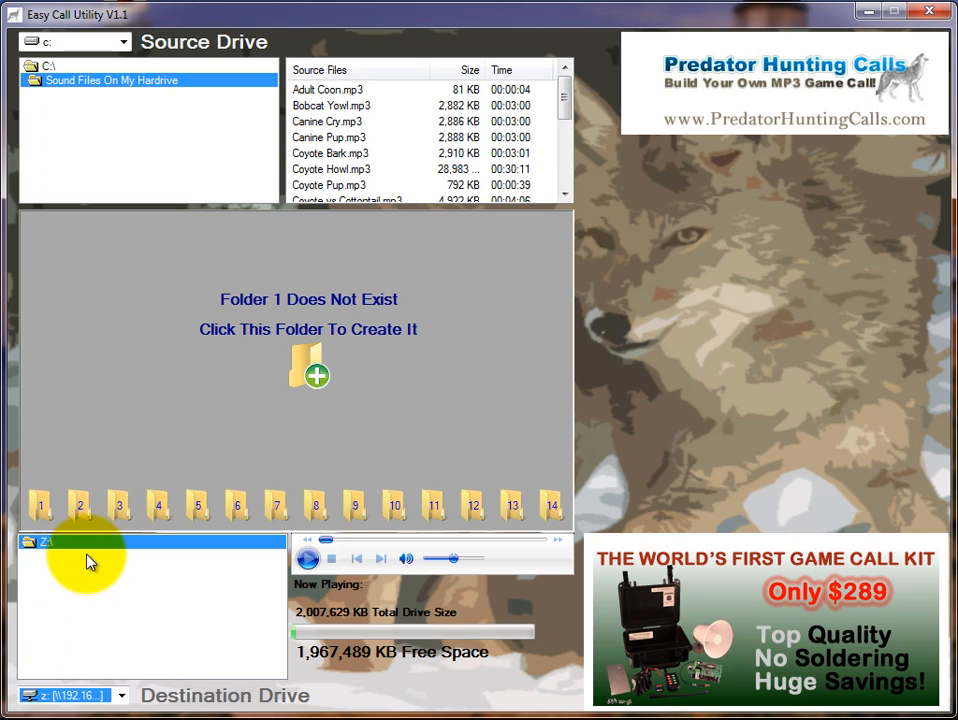
Step: Look through the numbered destination folders from 2 to 14 to check whether each one exists
{"action": "left_click", "coordinate": [80, 506]}
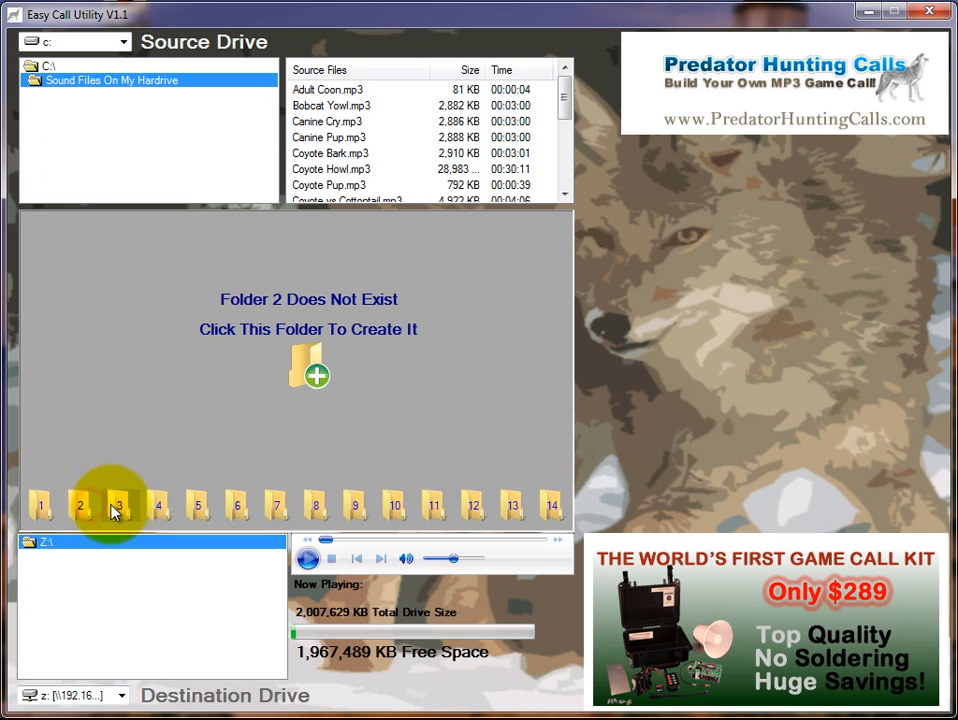
{"action": "left_click", "coordinate": [115, 507]}
{"action": "left_click", "coordinate": [156, 507]}
{"action": "left_click", "coordinate": [193, 508]}
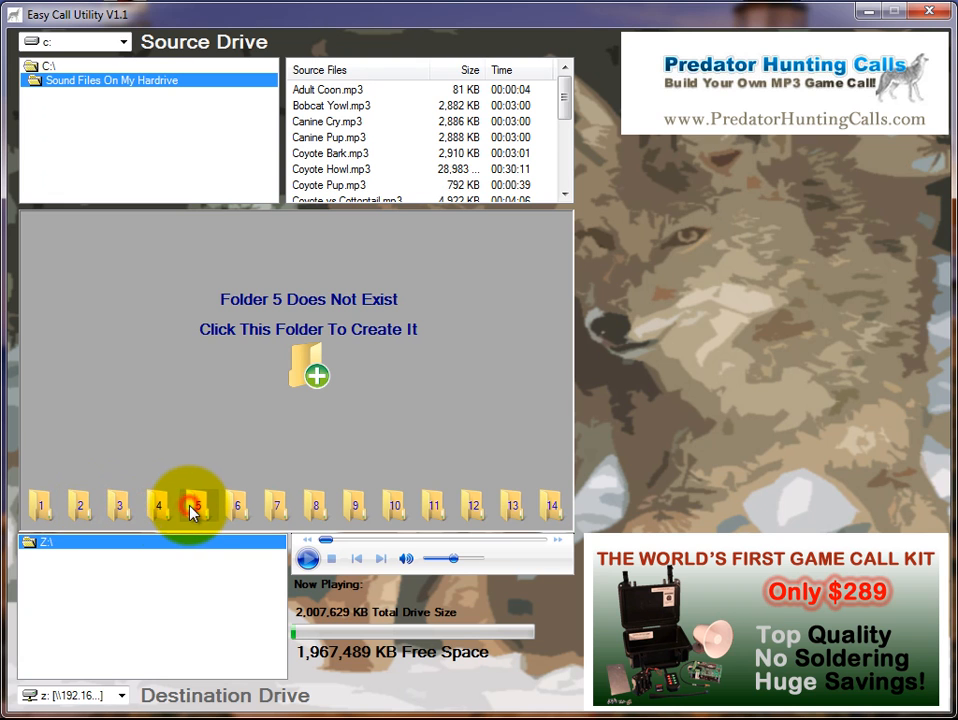
{"action": "left_click", "coordinate": [276, 507]}
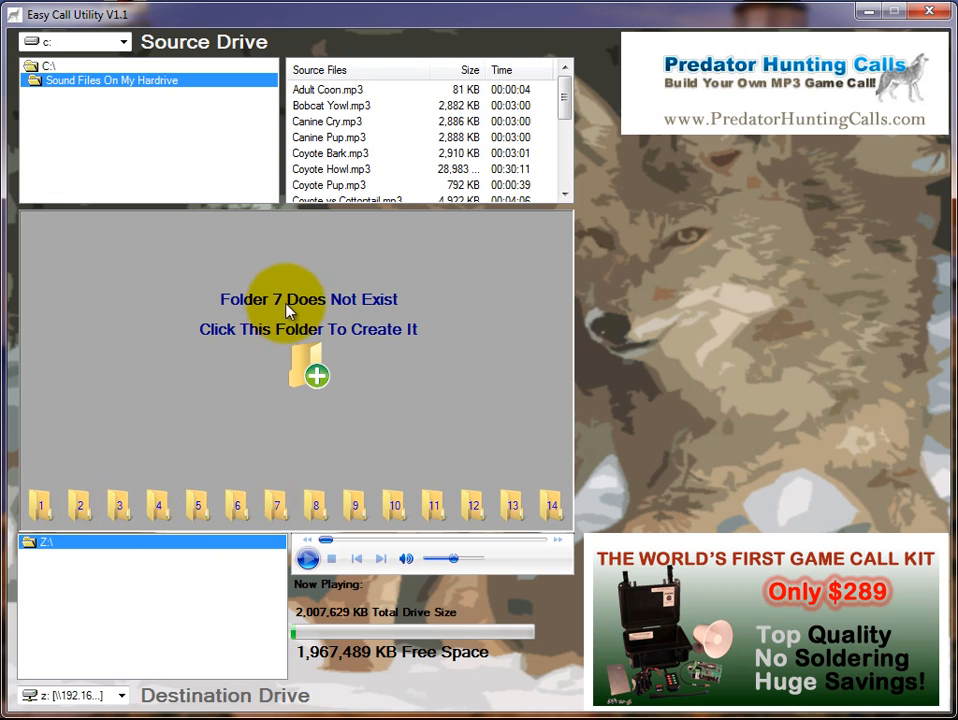
{"action": "left_click", "coordinate": [318, 510]}
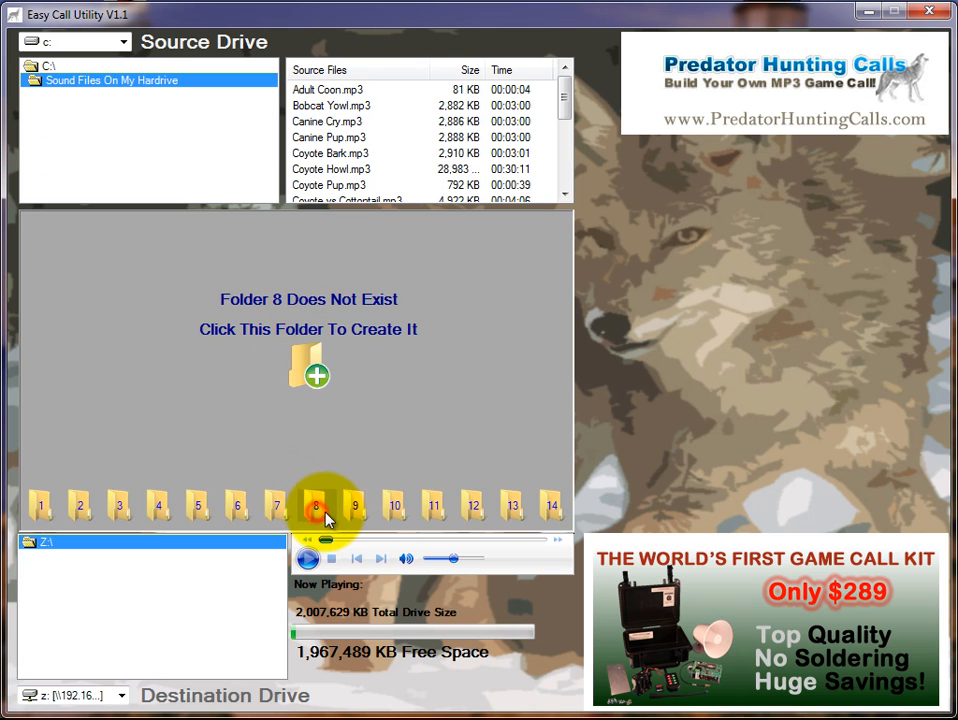
{"action": "left_click", "coordinate": [357, 510]}
{"action": "left_click", "coordinate": [398, 510]}
{"action": "left_click", "coordinate": [433, 508]}
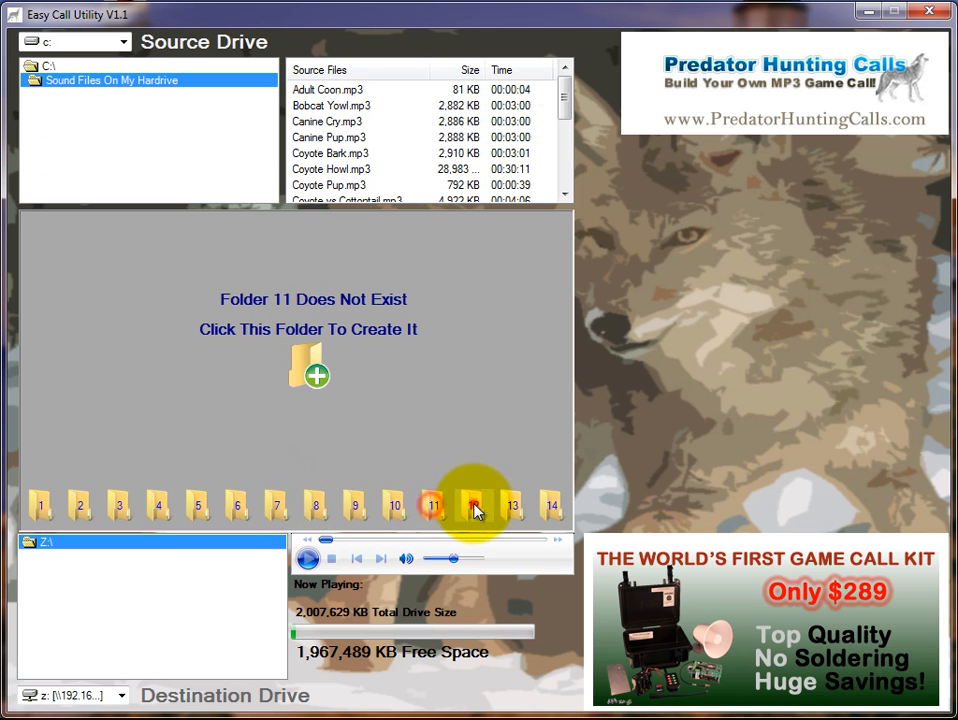
{"action": "left_click", "coordinate": [476, 510]}
{"action": "left_click", "coordinate": [511, 508]}
{"action": "left_click", "coordinate": [552, 508]}
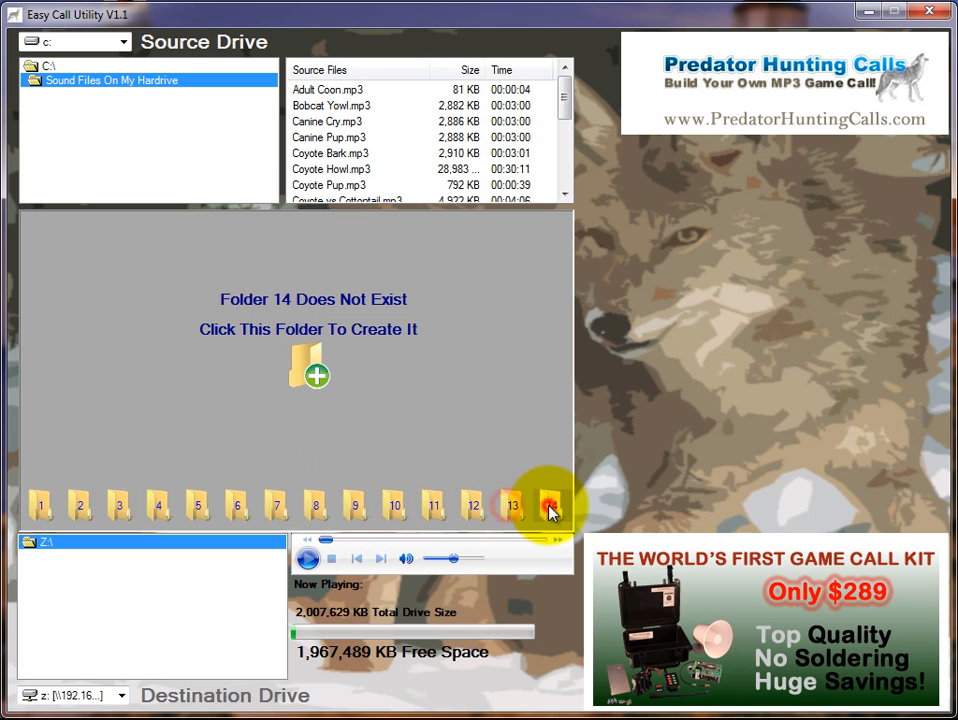
Step: Create Folder 1 and Folder 2 on the z: destination drive and select their ADVERT02 and ADVERT01 directories in turn
{"action": "left_click", "coordinate": [48, 509]}
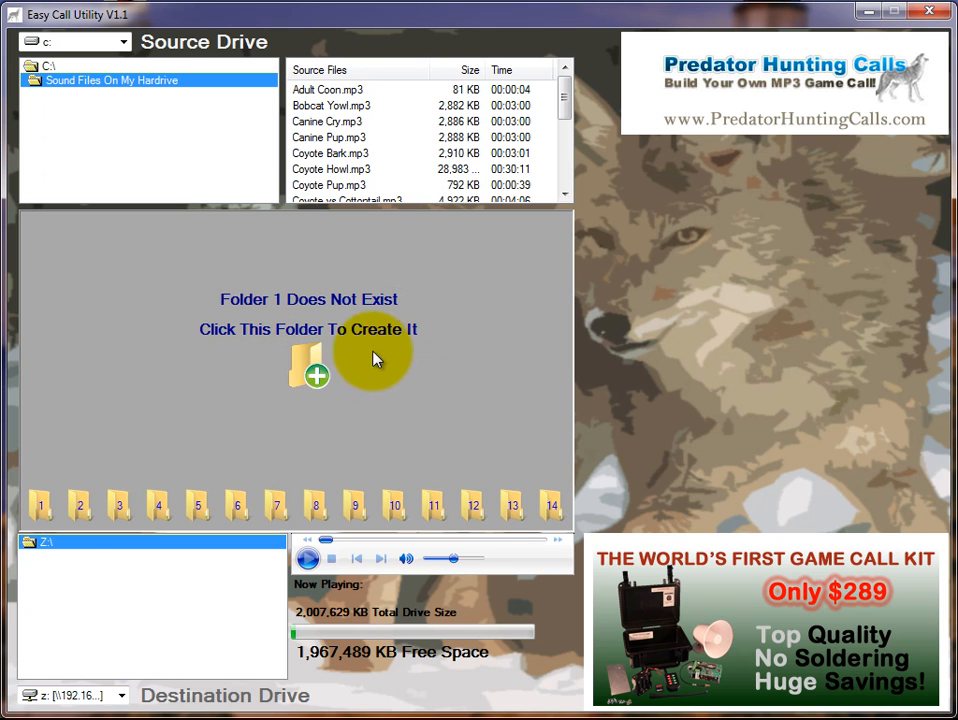
{"action": "left_click", "coordinate": [315, 376]}
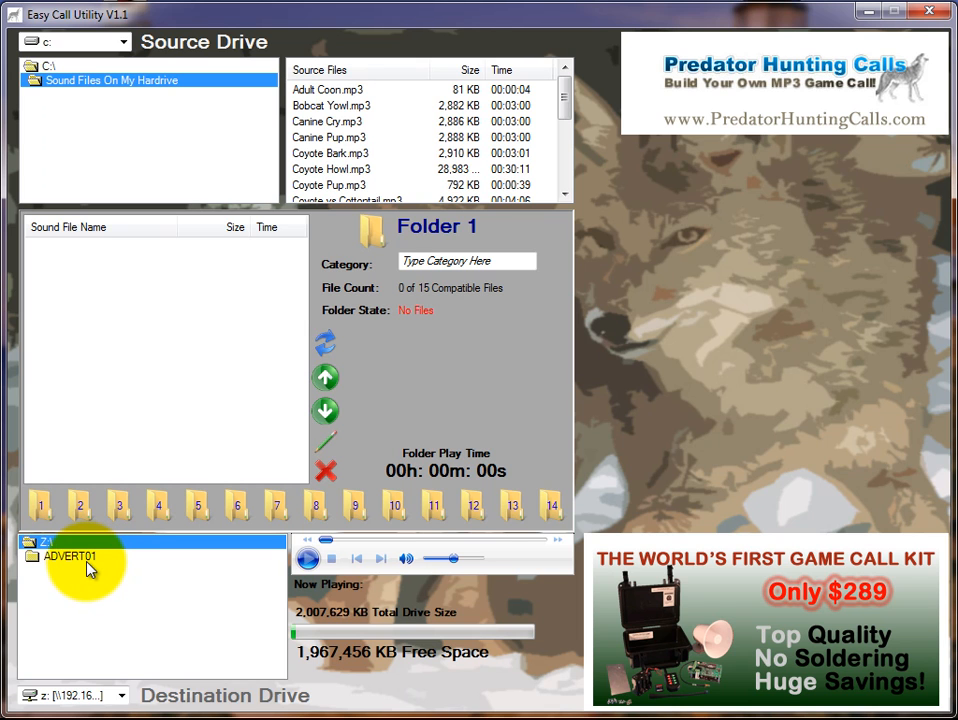
{"action": "left_click", "coordinate": [80, 510]}
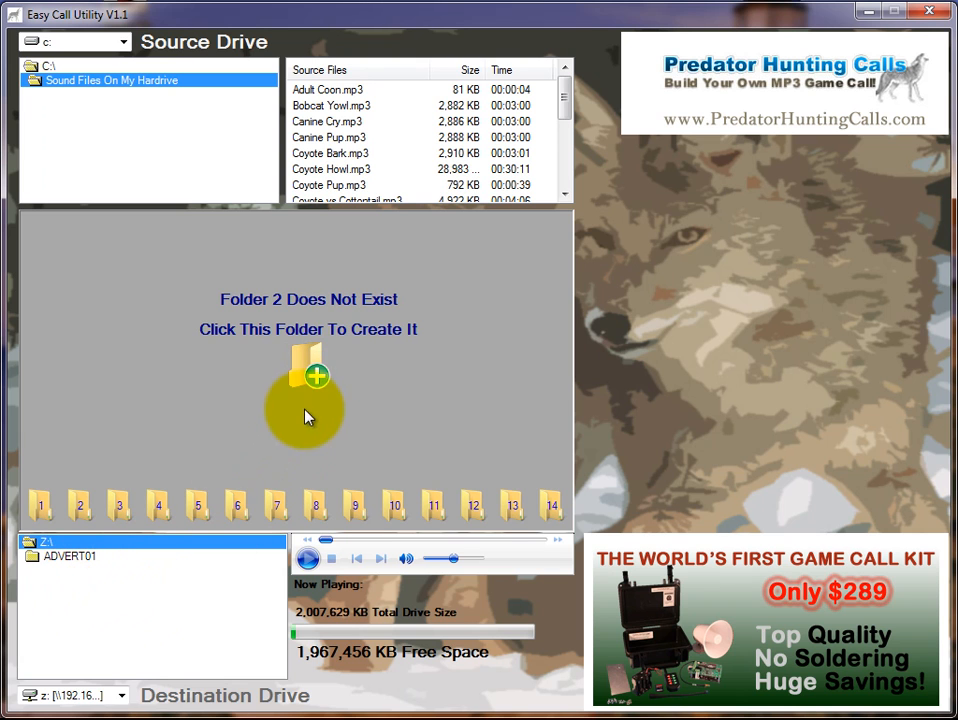
{"action": "left_click", "coordinate": [317, 378]}
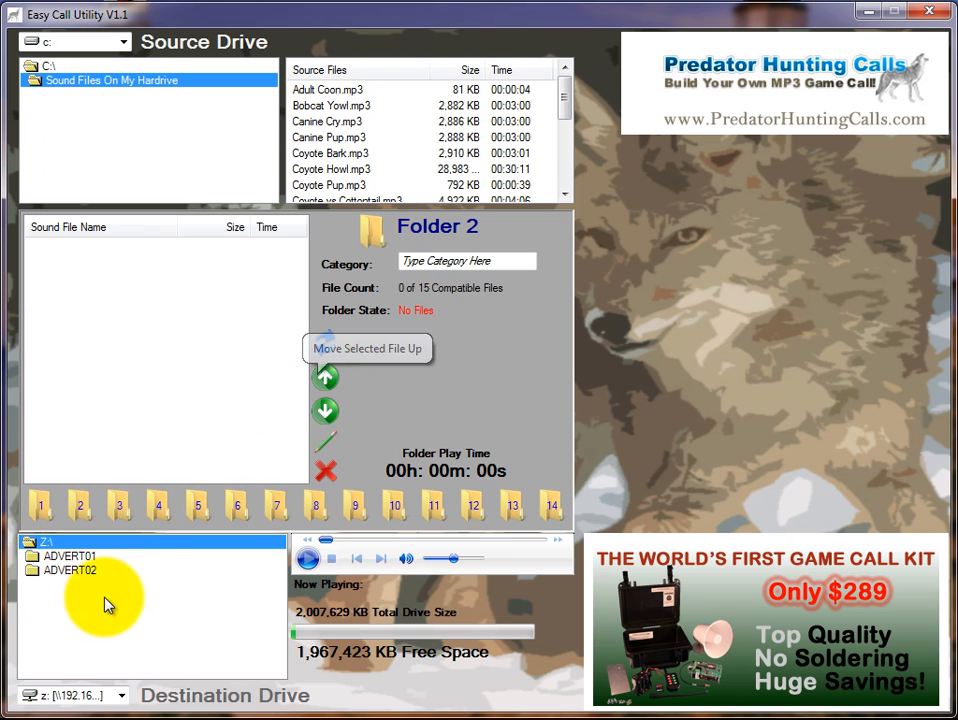
{"action": "left_click", "coordinate": [77, 572]}
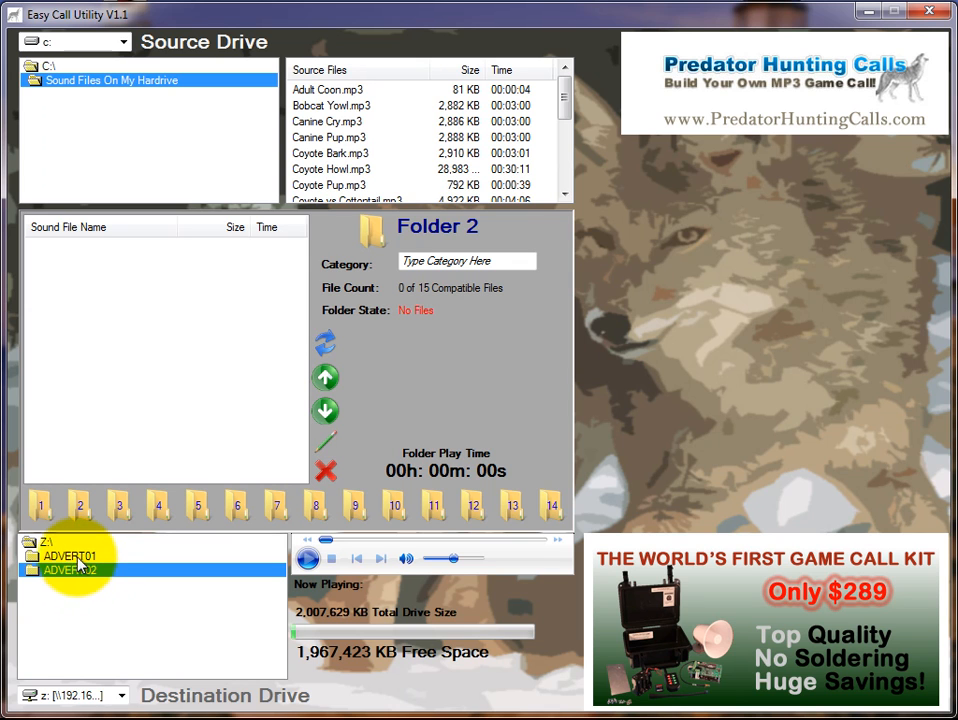
{"action": "left_click", "coordinate": [78, 559]}
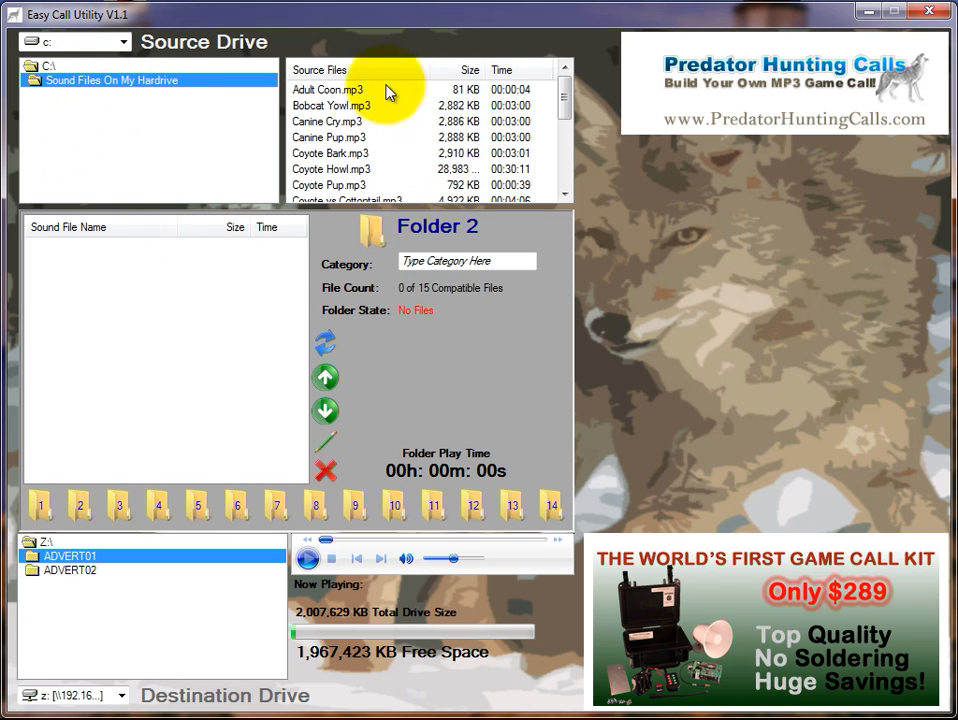
Step: Preview the Adult Coon, Bobcat Yowl and Canine Cry source files in the player
{"action": "double_click", "coordinate": [320, 105]}
{"action": "double_click", "coordinate": [331, 90]}
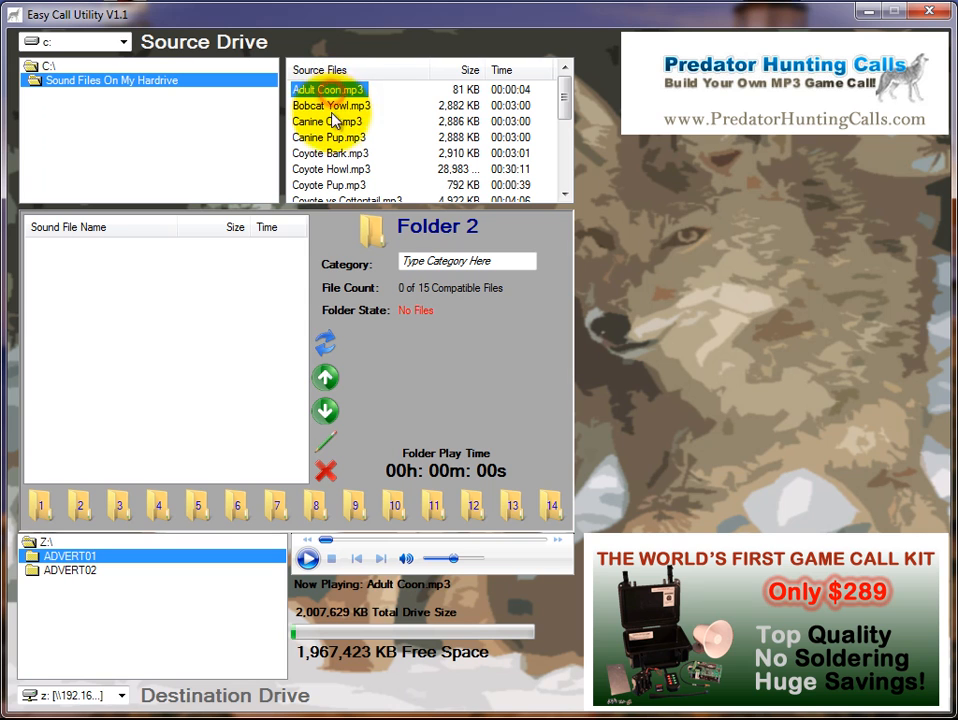
{"action": "double_click", "coordinate": [330, 121]}
{"action": "double_click", "coordinate": [328, 105]}
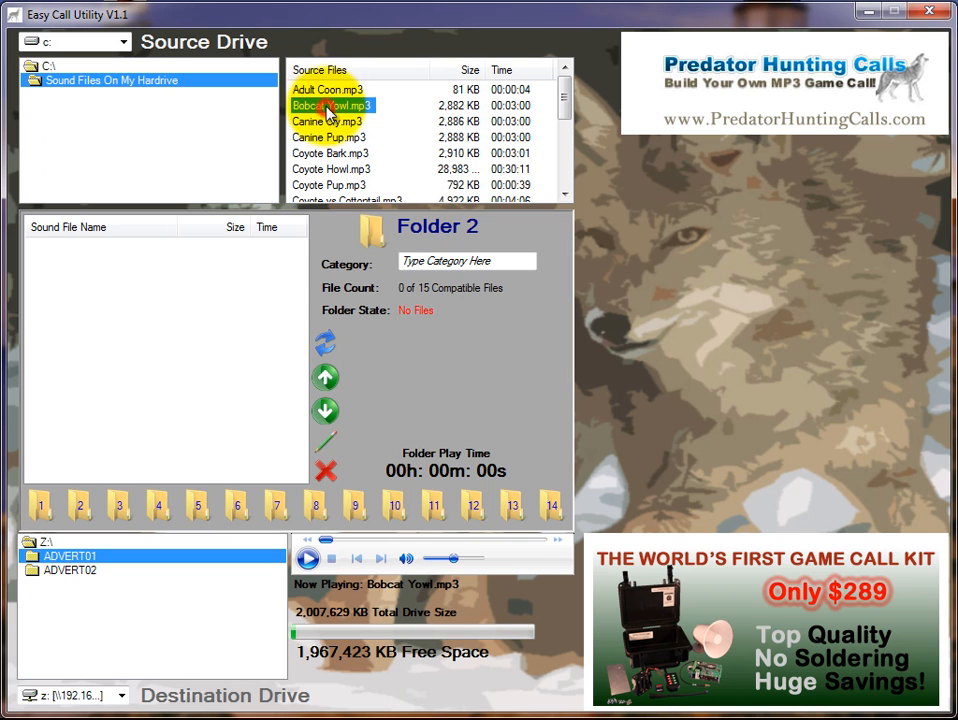
{"action": "double_click", "coordinate": [328, 90]}
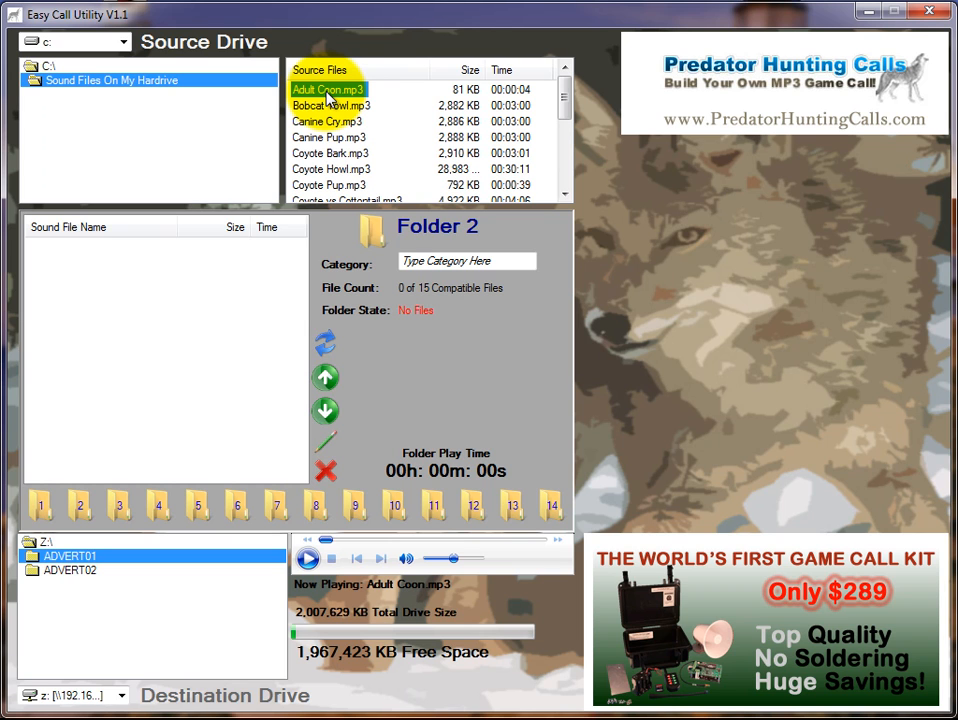
{"action": "double_click", "coordinate": [327, 106]}
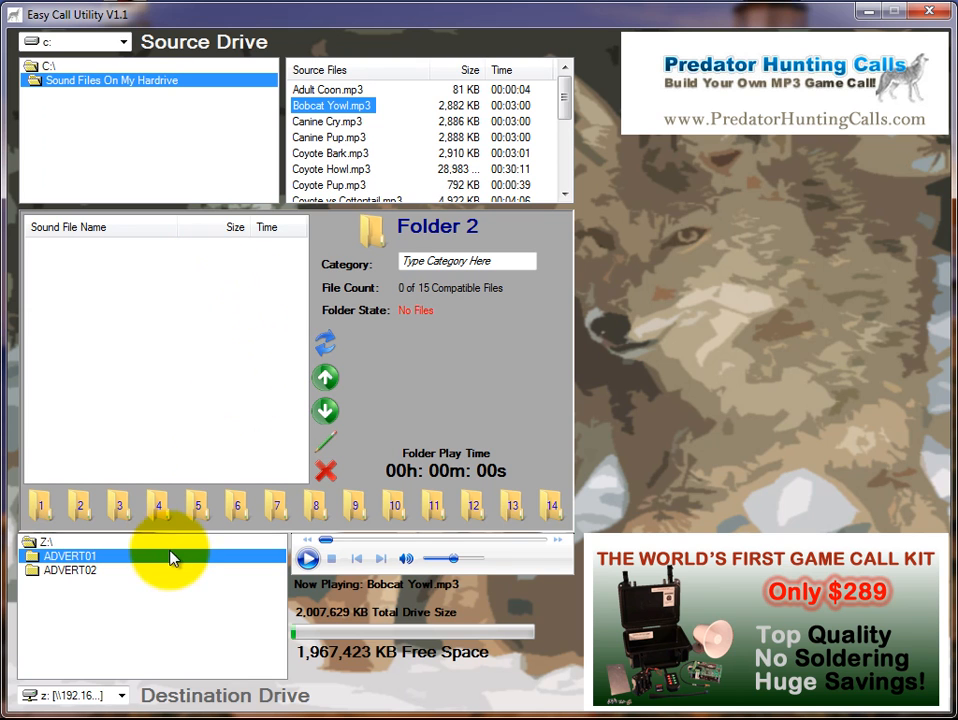
Step: Open Folder 1 and copy the source file Bobcat Yowl.mp3 into its sound file list
{"action": "left_click", "coordinate": [48, 512]}
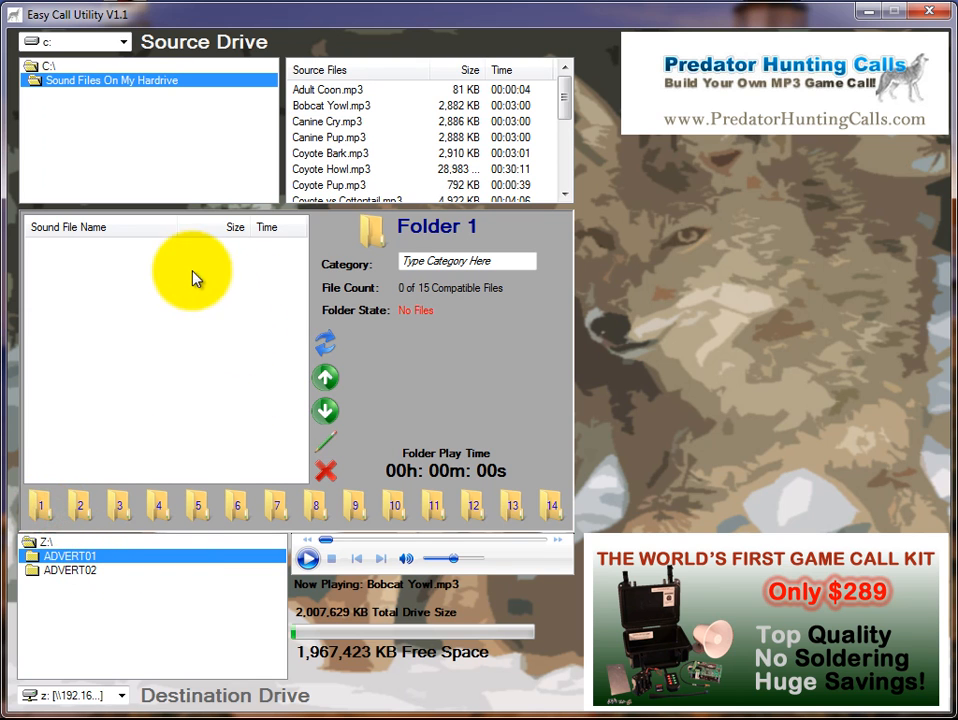
{"action": "left_click", "coordinate": [82, 508]}
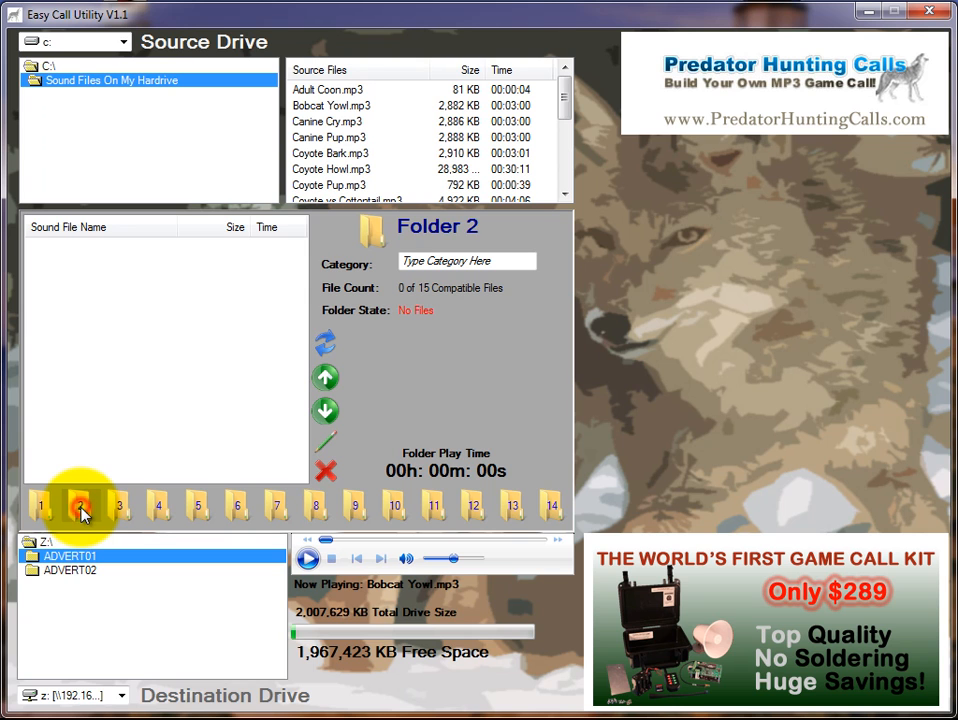
{"action": "left_click", "coordinate": [46, 510]}
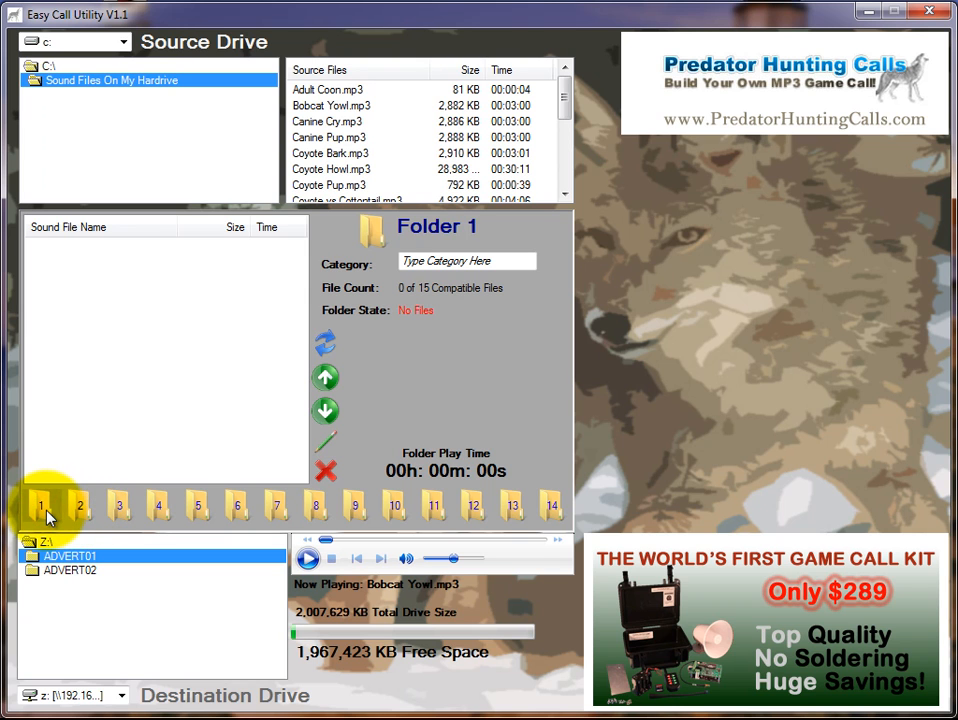
{"action": "left_click", "coordinate": [337, 107]}
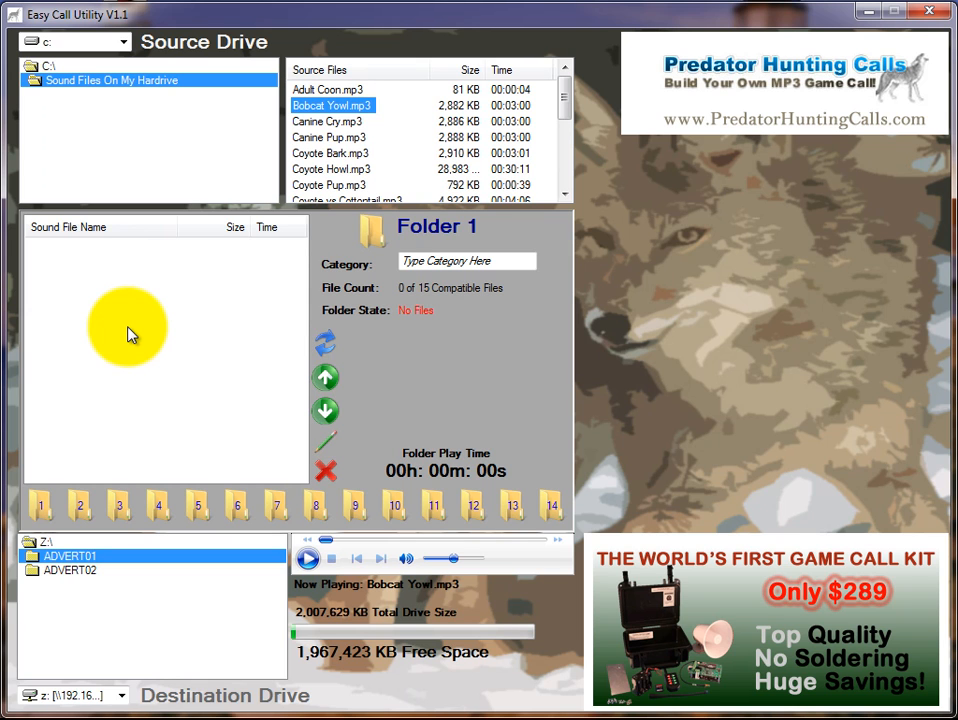
{"action": "left_click", "coordinate": [322, 121]}
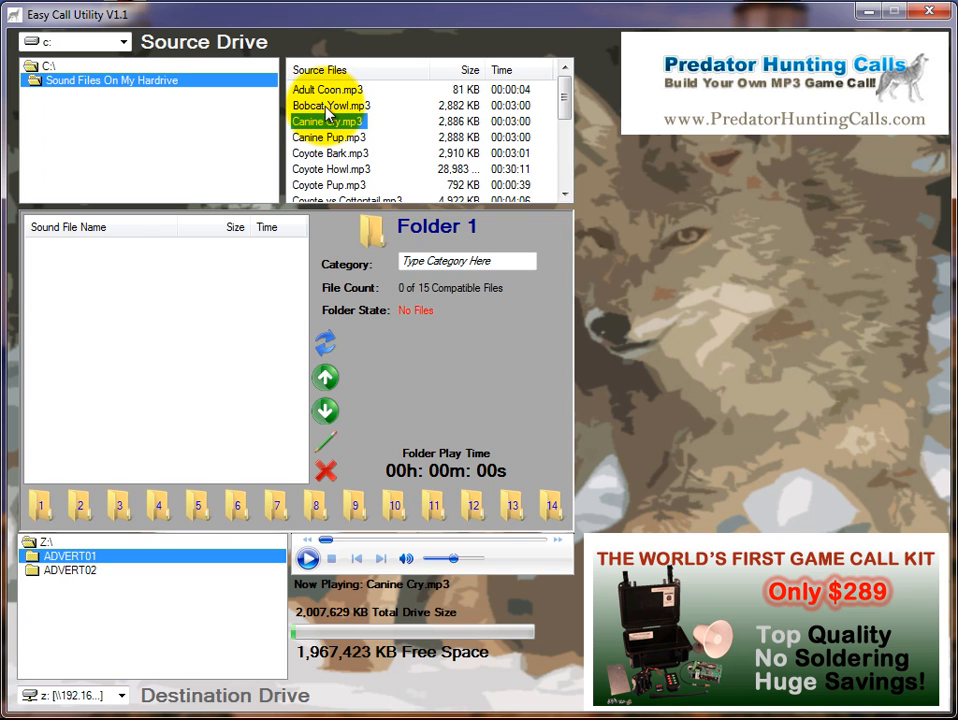
{"action": "left_click", "coordinate": [324, 106]}
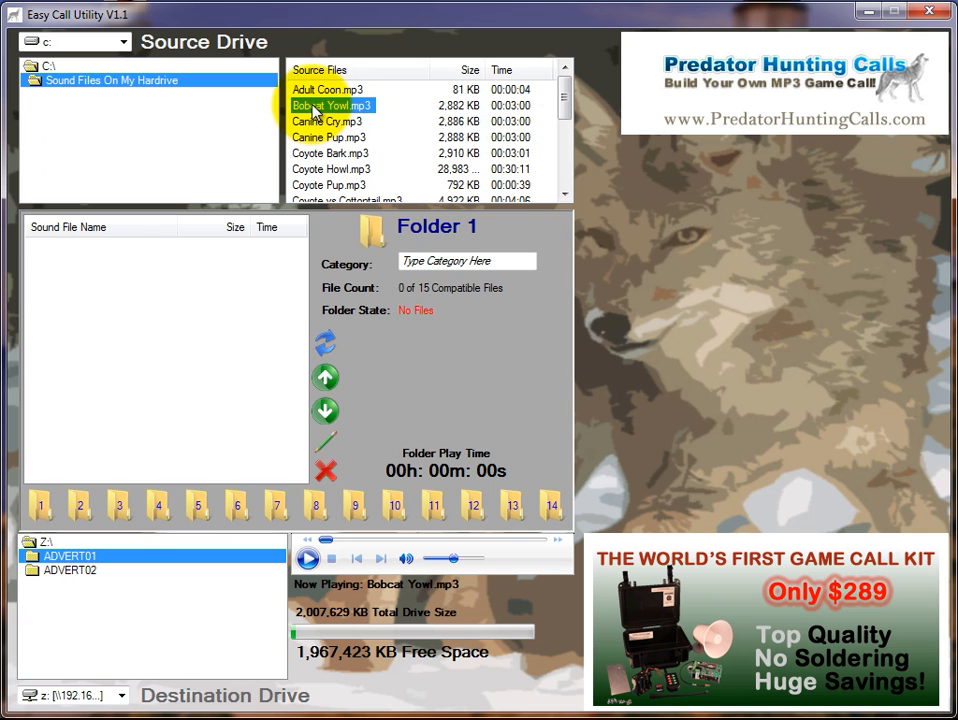
{"action": "left_click_drag", "start_coordinate": [313, 110], "coordinate": [90, 300]}
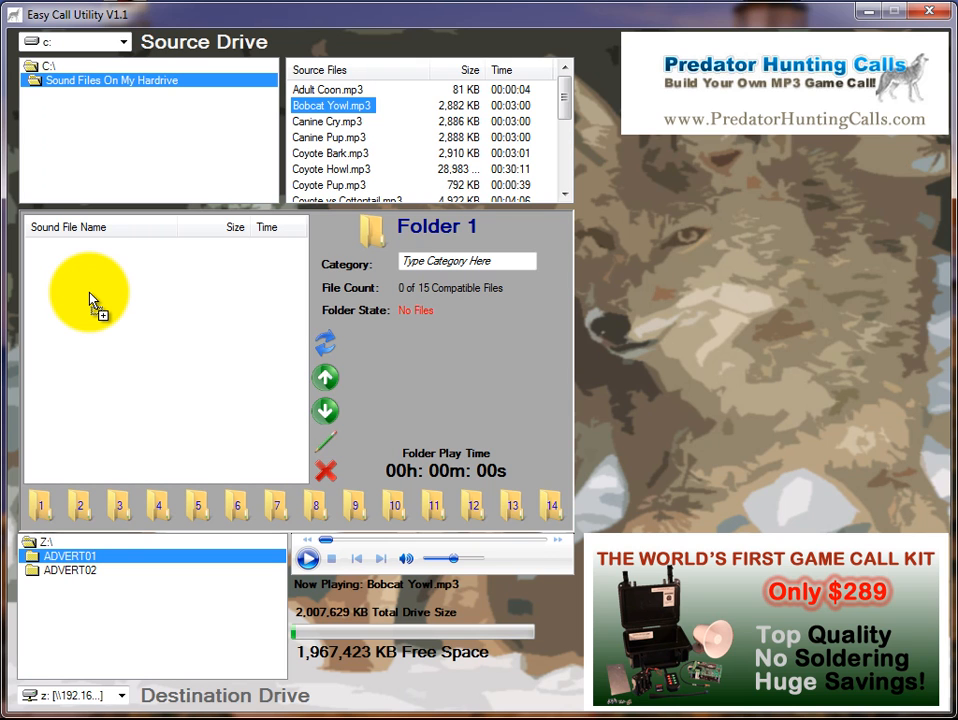
{"action": "left_click_drag", "start_coordinate": [89, 294], "coordinate": [88, 292]}
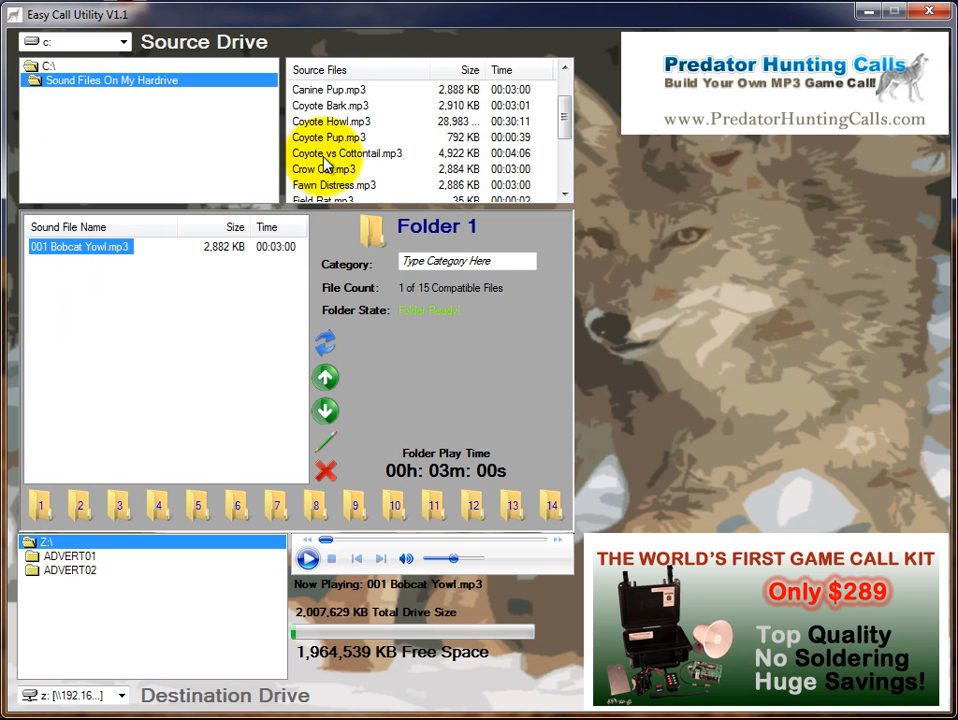
Step: Copy the source file Field Rat.mp3 into Folder 1 and select the copied entry
{"action": "left_click", "coordinate": [328, 139]}
{"action": "mouse_move", "coordinate": [562, 128]}
{"action": "left_mouse_down"}
{"action": "mouse_move", "coordinate": [567, 145]}
{"action": "mouse_move", "coordinate": [556, 148]}
{"action": "left_mouse_up"}
{"action": "left_click", "coordinate": [308, 138]}
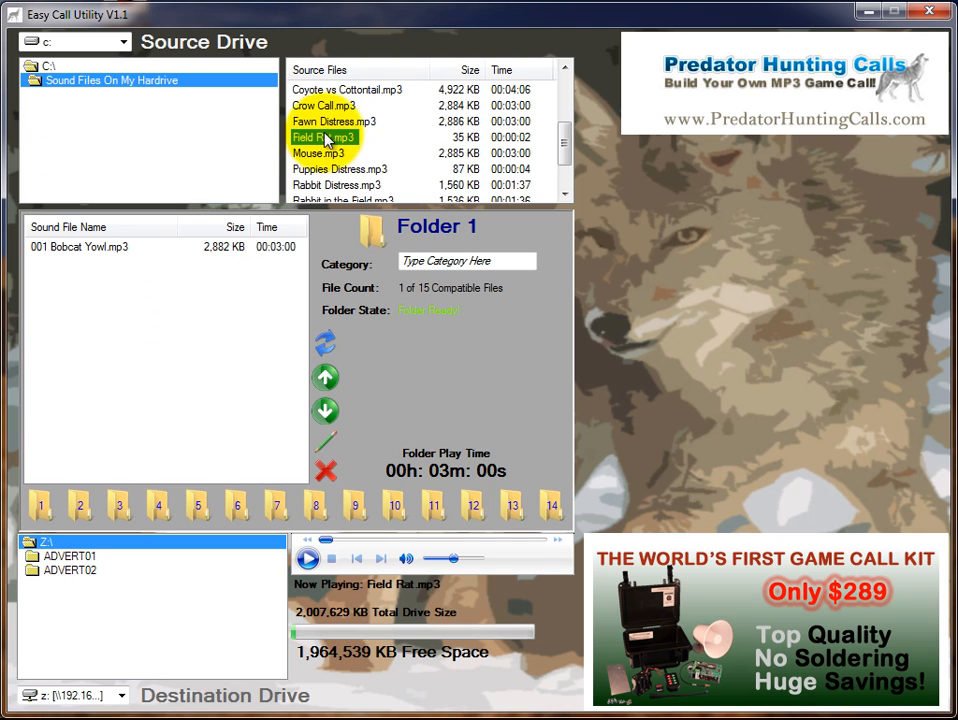
{"action": "left_click_drag", "start_coordinate": [302, 138], "coordinate": [122, 299]}
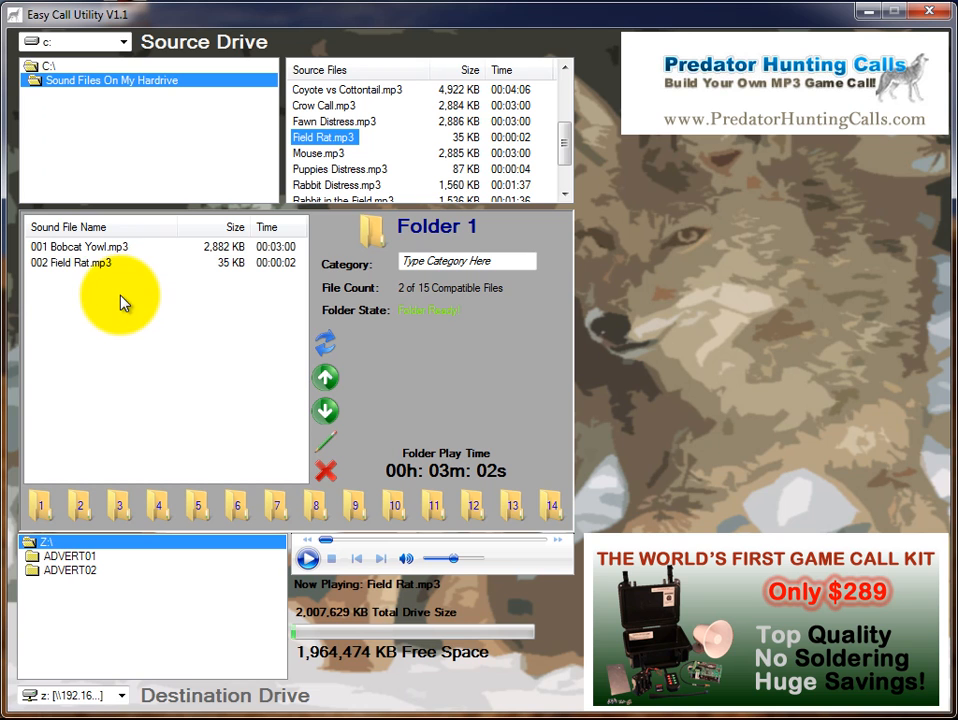
{"action": "left_click", "coordinate": [34, 266]}
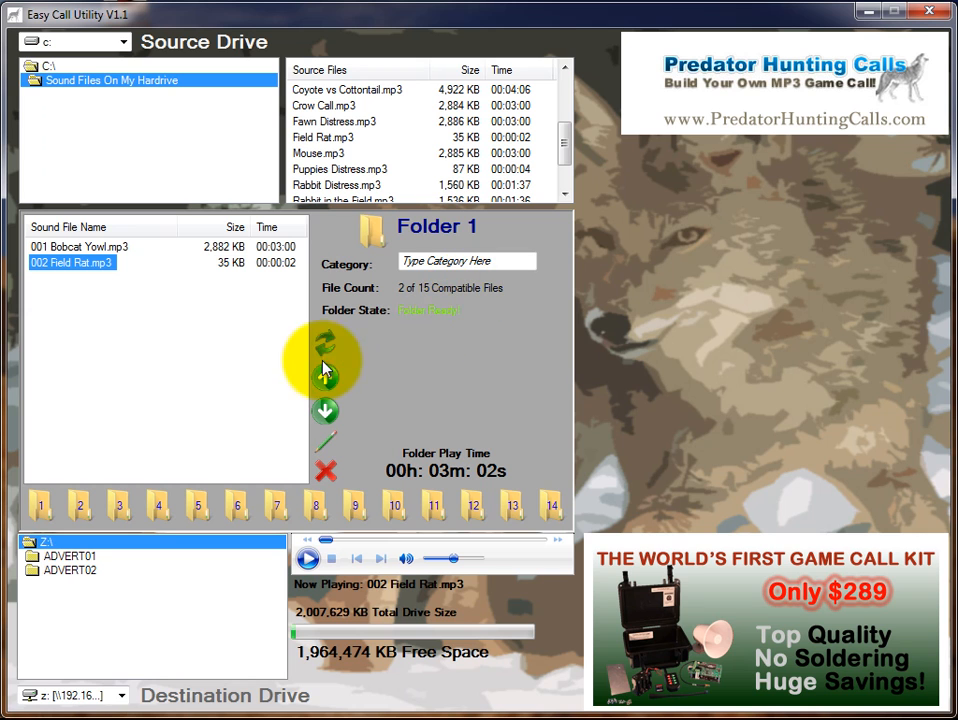
Step: Check Folder 1 and Folder 2, and copy the source file Puppies Distress.mp3 into Folder 2
{"action": "left_click", "coordinate": [84, 518]}
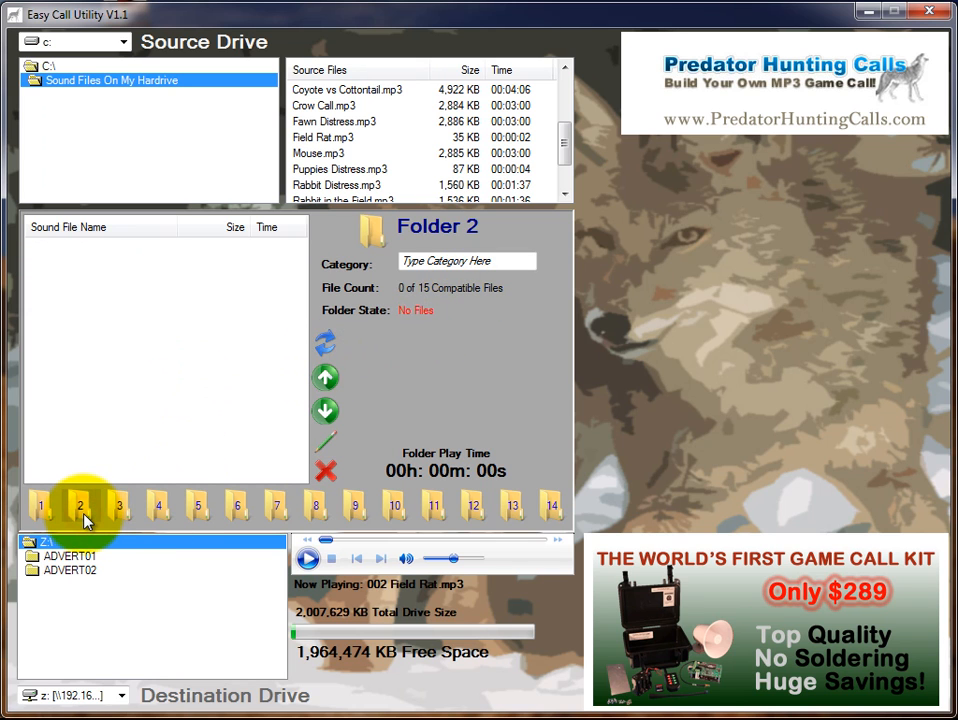
{"action": "left_click", "coordinate": [48, 518]}
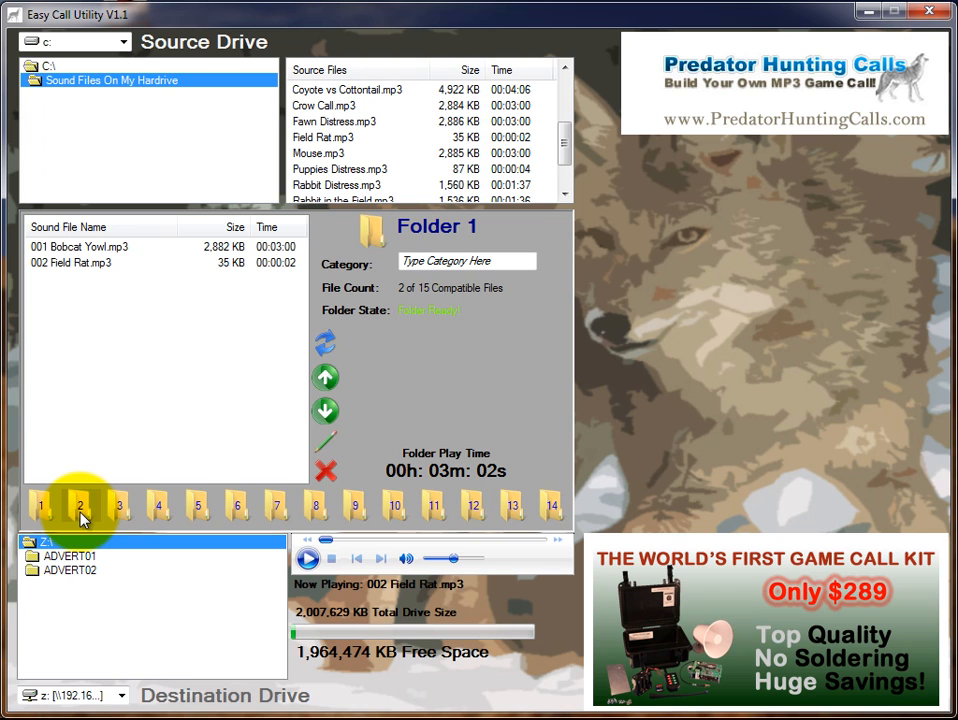
{"action": "left_click", "coordinate": [81, 512]}
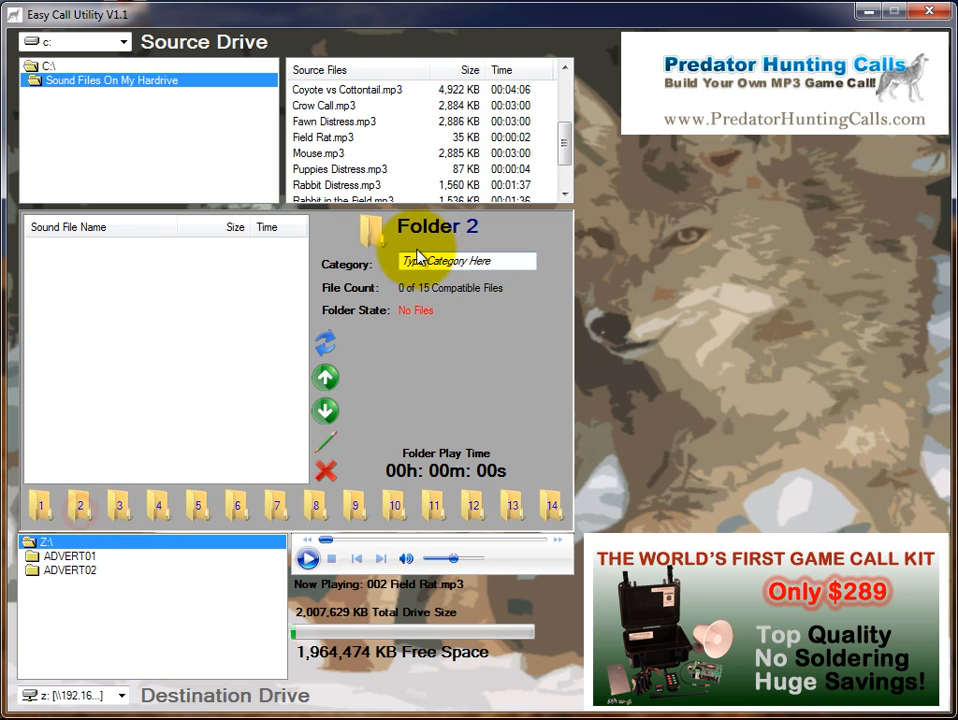
{"action": "left_click", "coordinate": [322, 137]}
{"action": "left_click", "coordinate": [324, 170]}
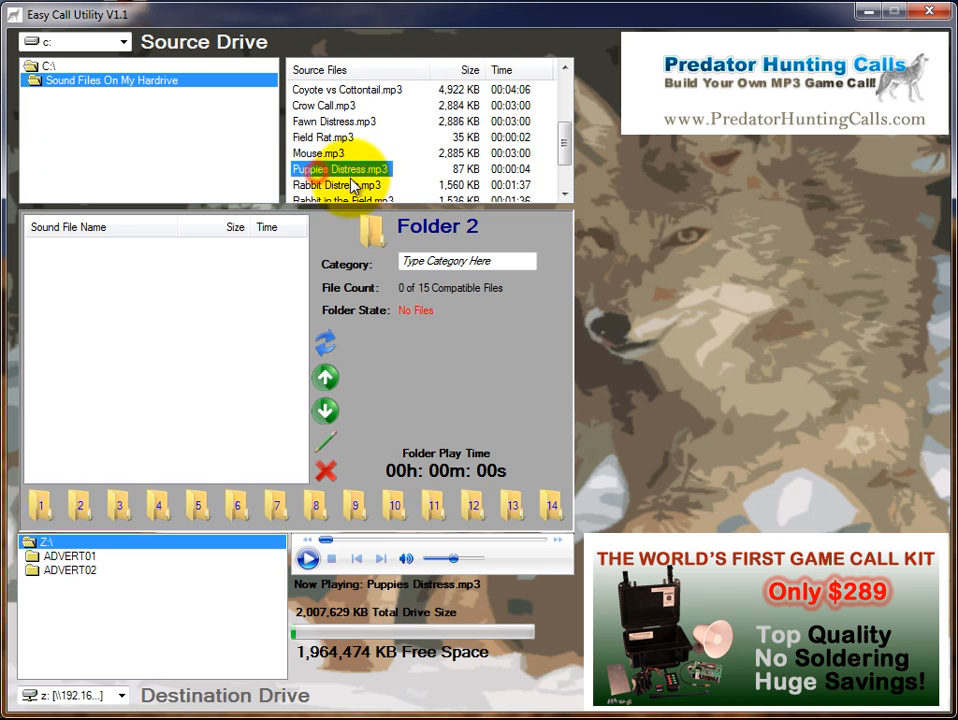
{"action": "left_click_drag", "start_coordinate": [324, 175], "coordinate": [152, 315]}
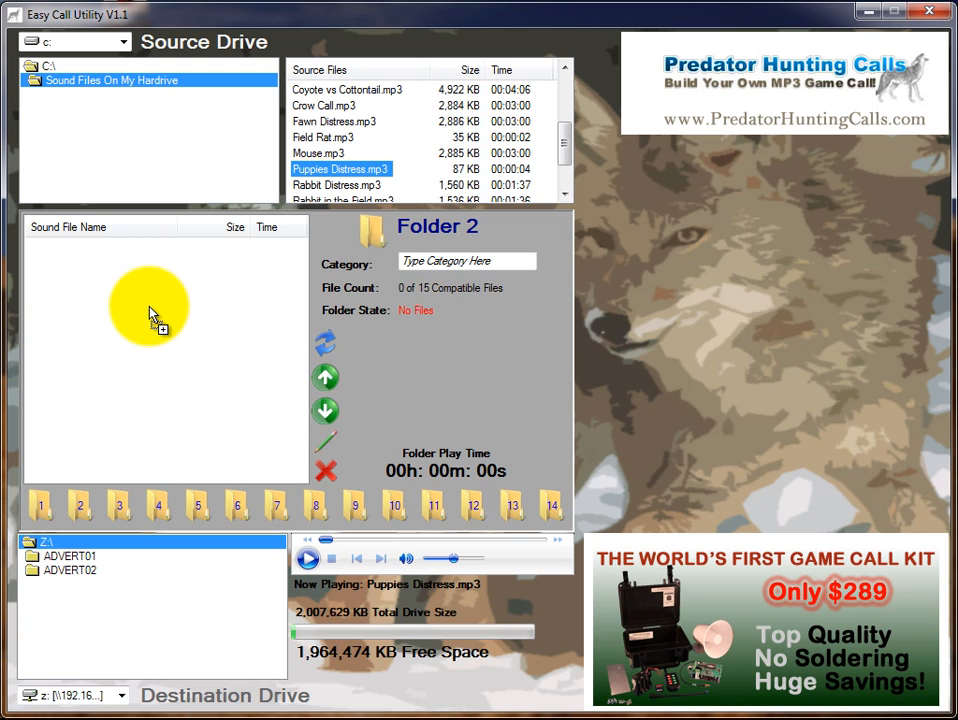
{"action": "left_click_drag", "start_coordinate": [152, 315], "coordinate": [153, 316]}
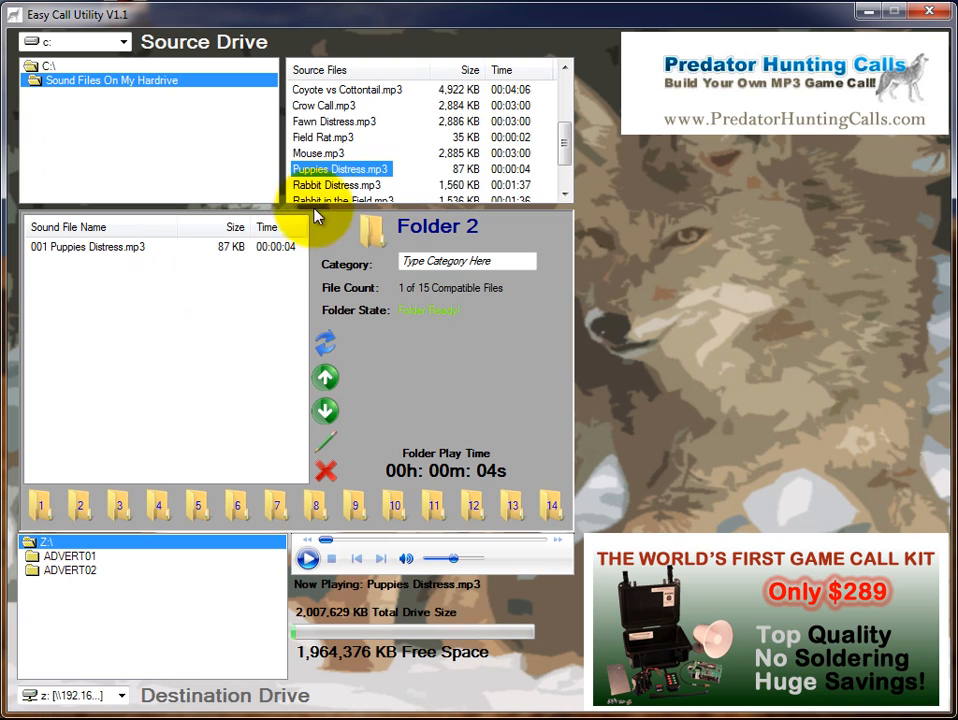
Step: Copy the source files Field Rat.mp3, Puppies Distress.mp3 and Squirrel.mp3 together into Folder 2's sound file list
{"action": "left_click", "coordinate": [316, 138], "text": "ctrl"}
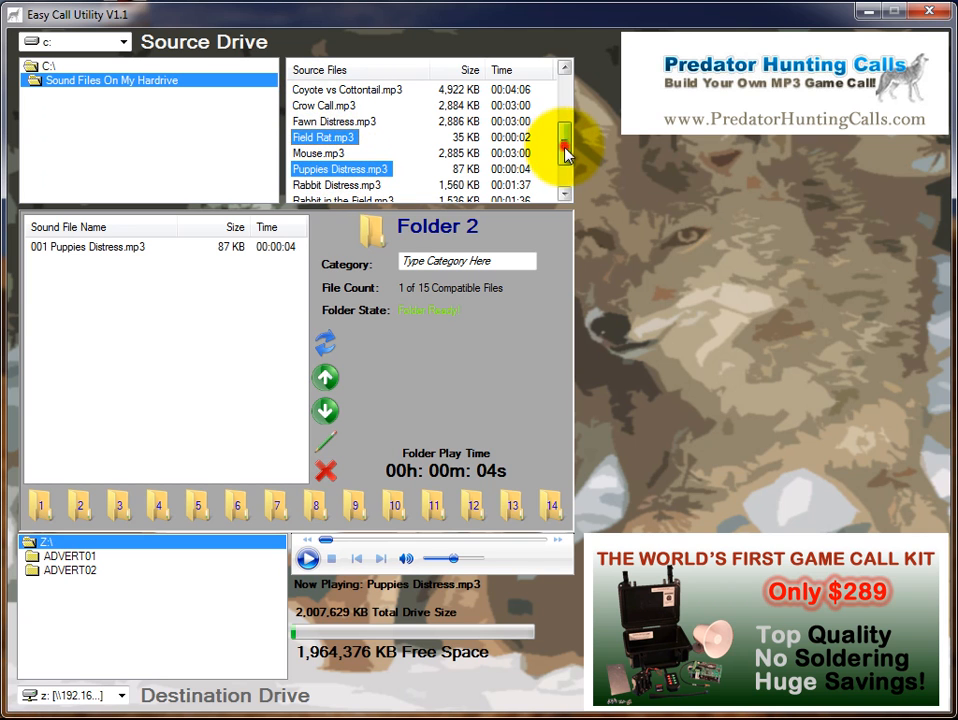
{"action": "left_click_drag", "start_coordinate": [562, 140], "coordinate": [563, 165]}
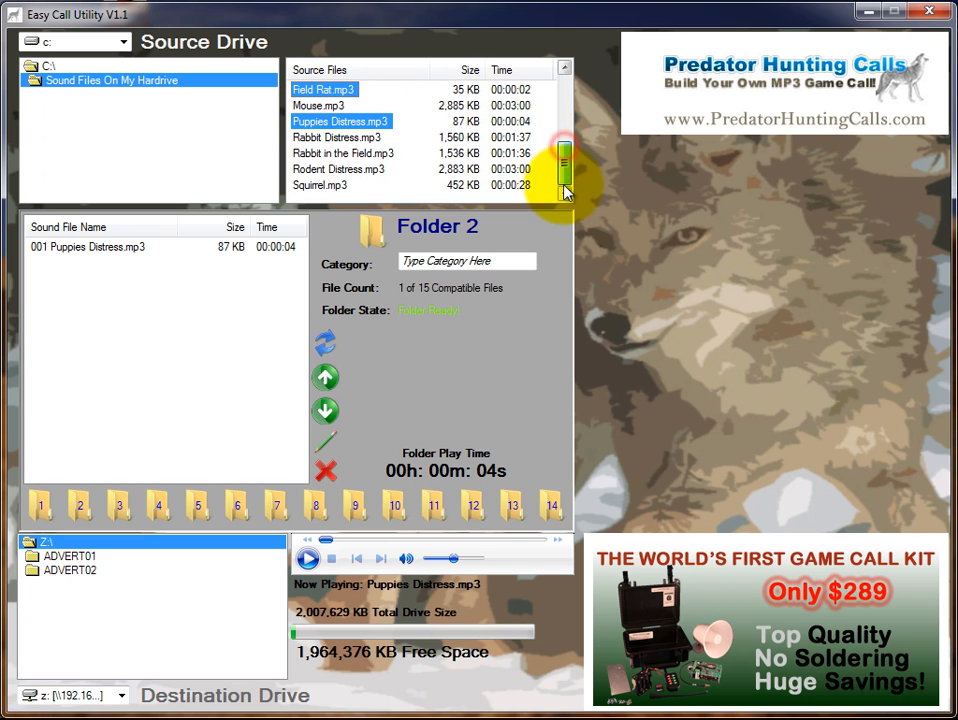
{"action": "left_click", "coordinate": [325, 188], "text": "ctrl"}
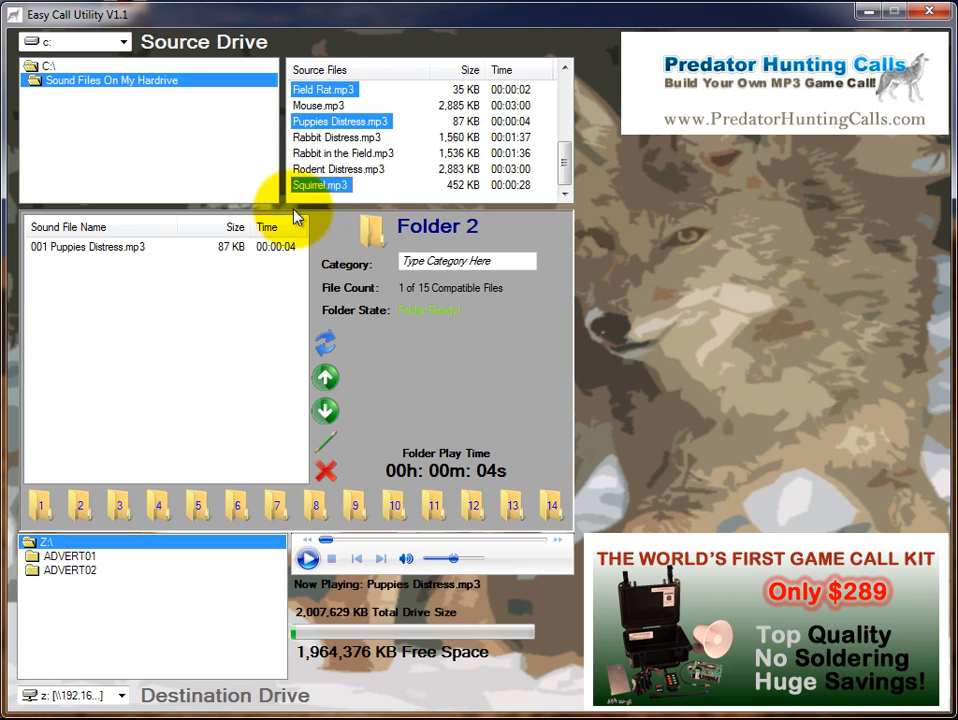
{"action": "left_click_drag", "start_coordinate": [318, 92], "coordinate": [48, 268]}
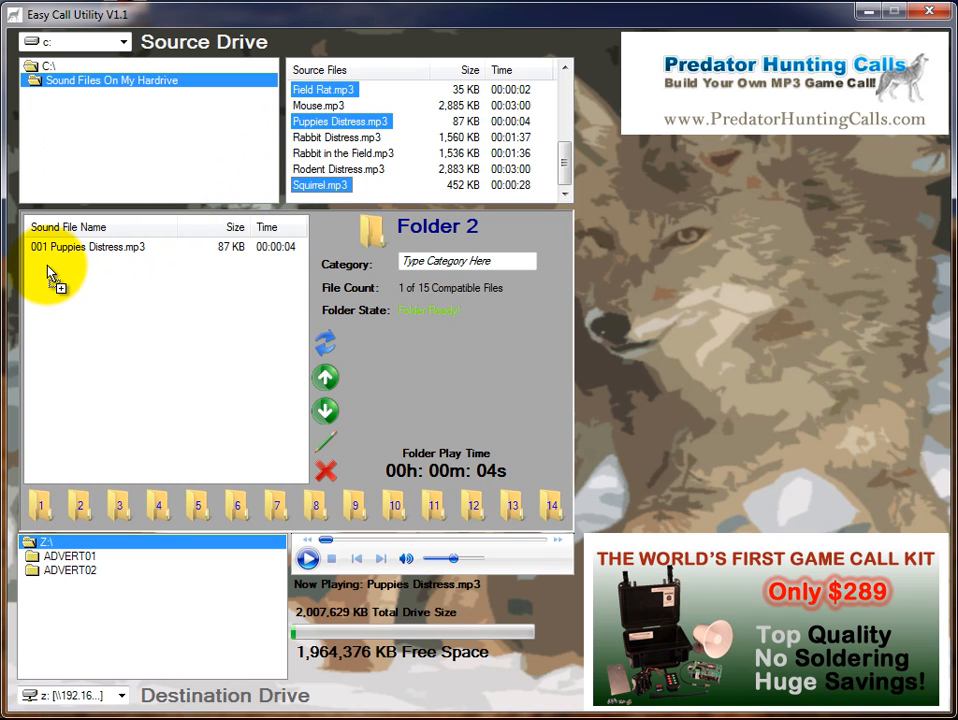
{"action": "left_click_drag", "start_coordinate": [47, 268], "coordinate": [48, 268]}
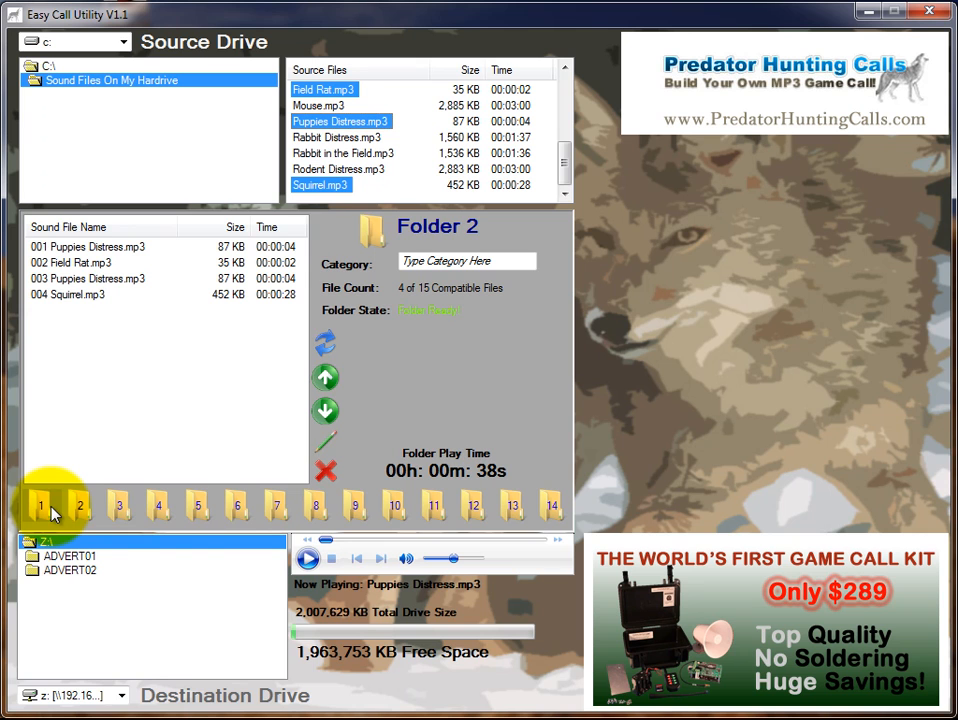
Step: View folder slots 8, 6, 5 and 4, and create Folder 3 on the z: destination drive
{"action": "left_click", "coordinate": [322, 508]}
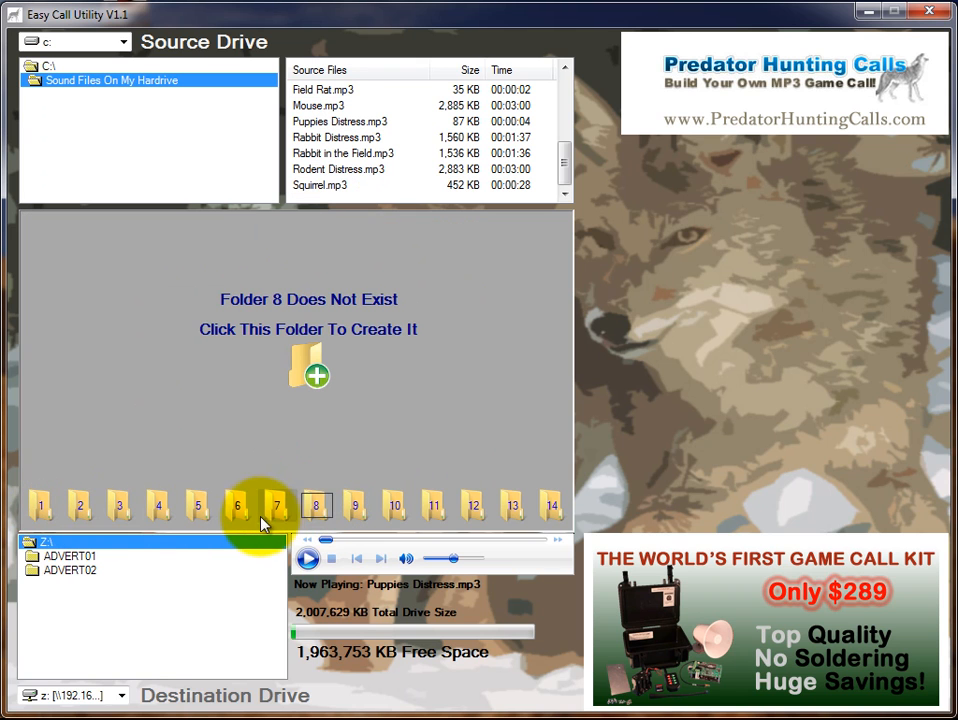
{"action": "left_click", "coordinate": [232, 514]}
{"action": "left_click", "coordinate": [194, 514]}
{"action": "left_click", "coordinate": [157, 518]}
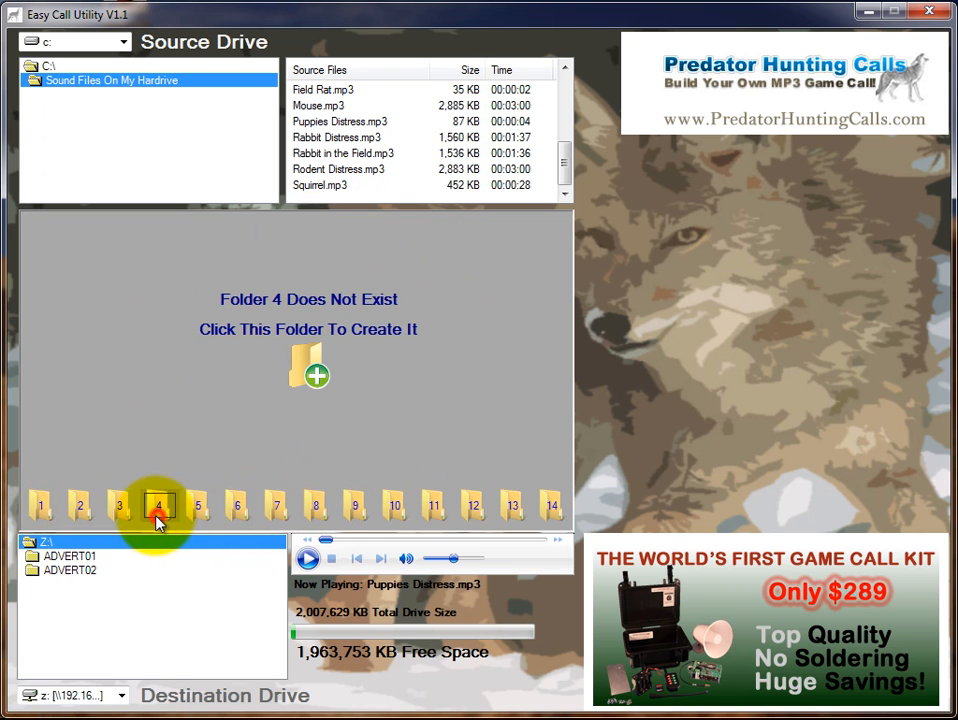
{"action": "left_click", "coordinate": [121, 514]}
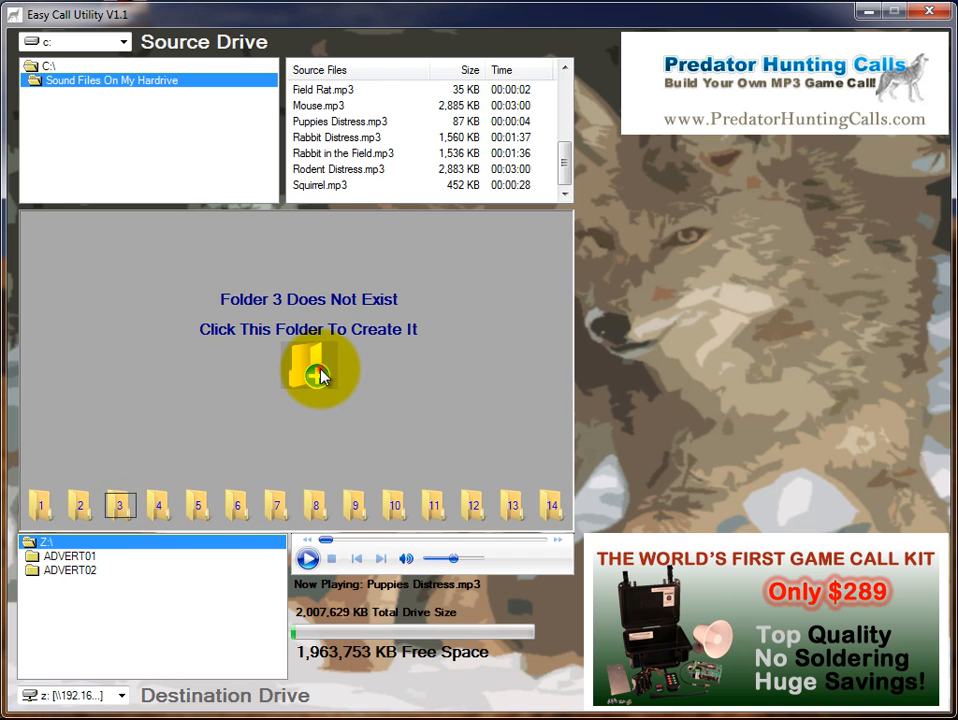
{"action": "left_click", "coordinate": [316, 375]}
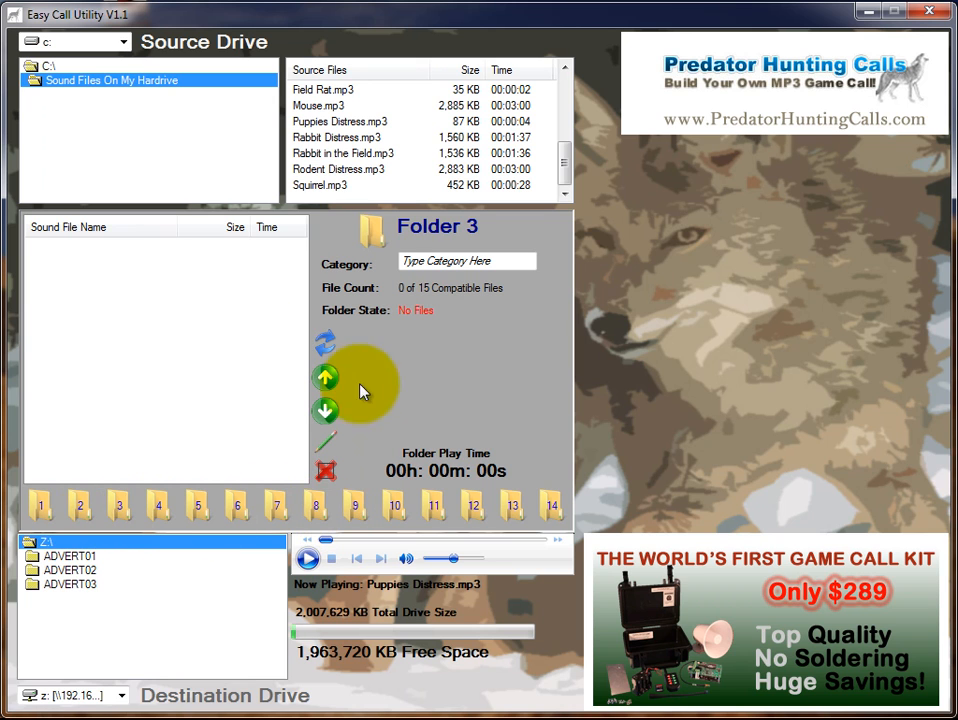
{"action": "left_click", "coordinate": [325, 345]}
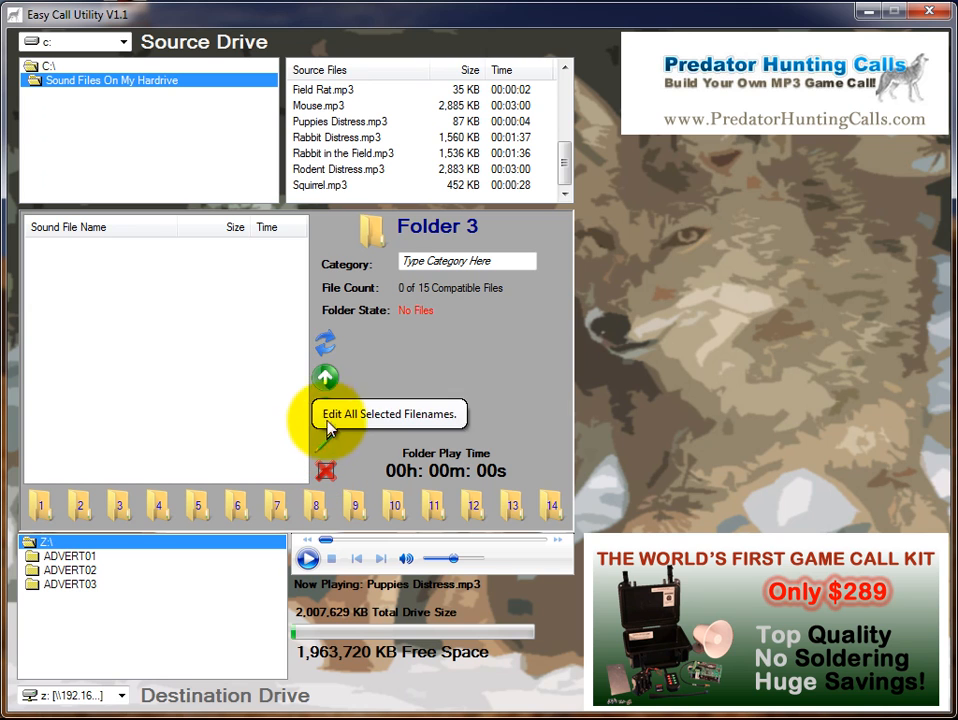